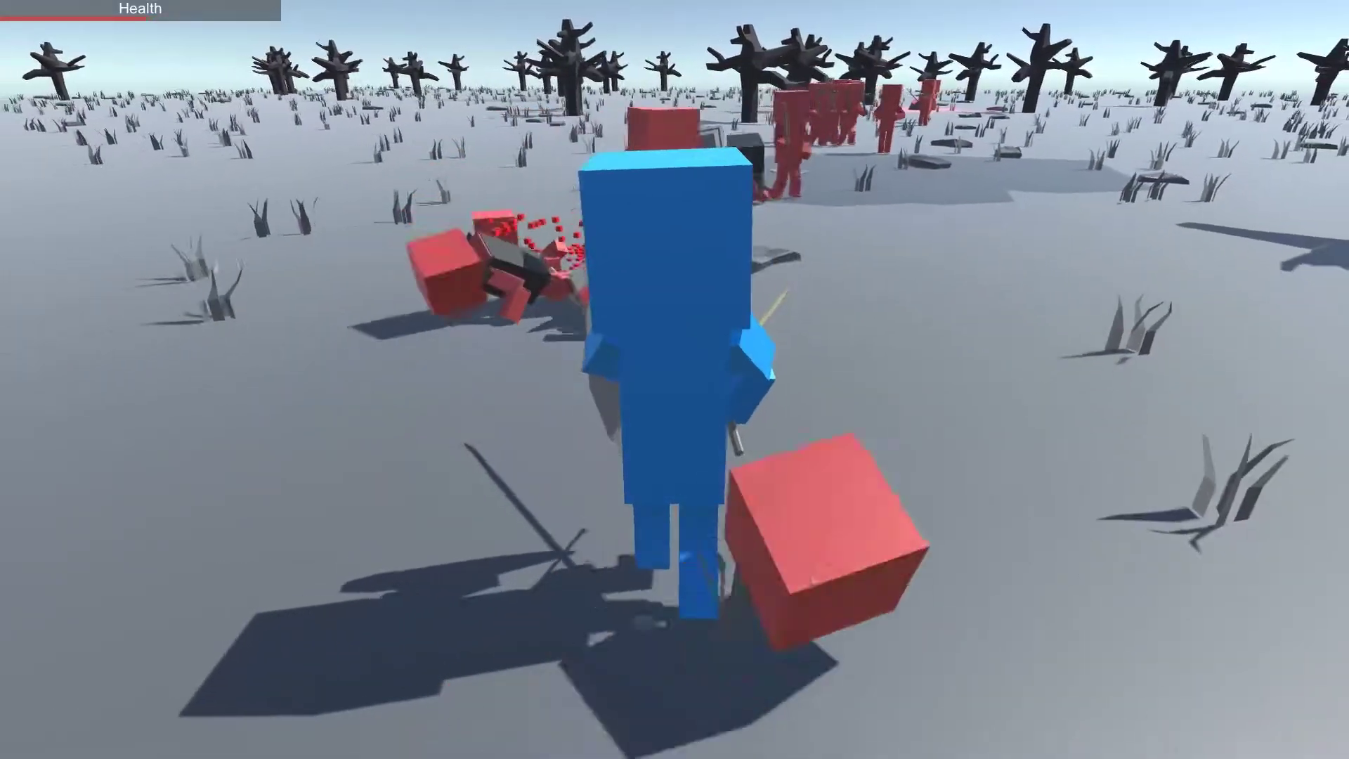
Step: Advance the blue soldier with W and hit the red enemies with the sword
key("w")
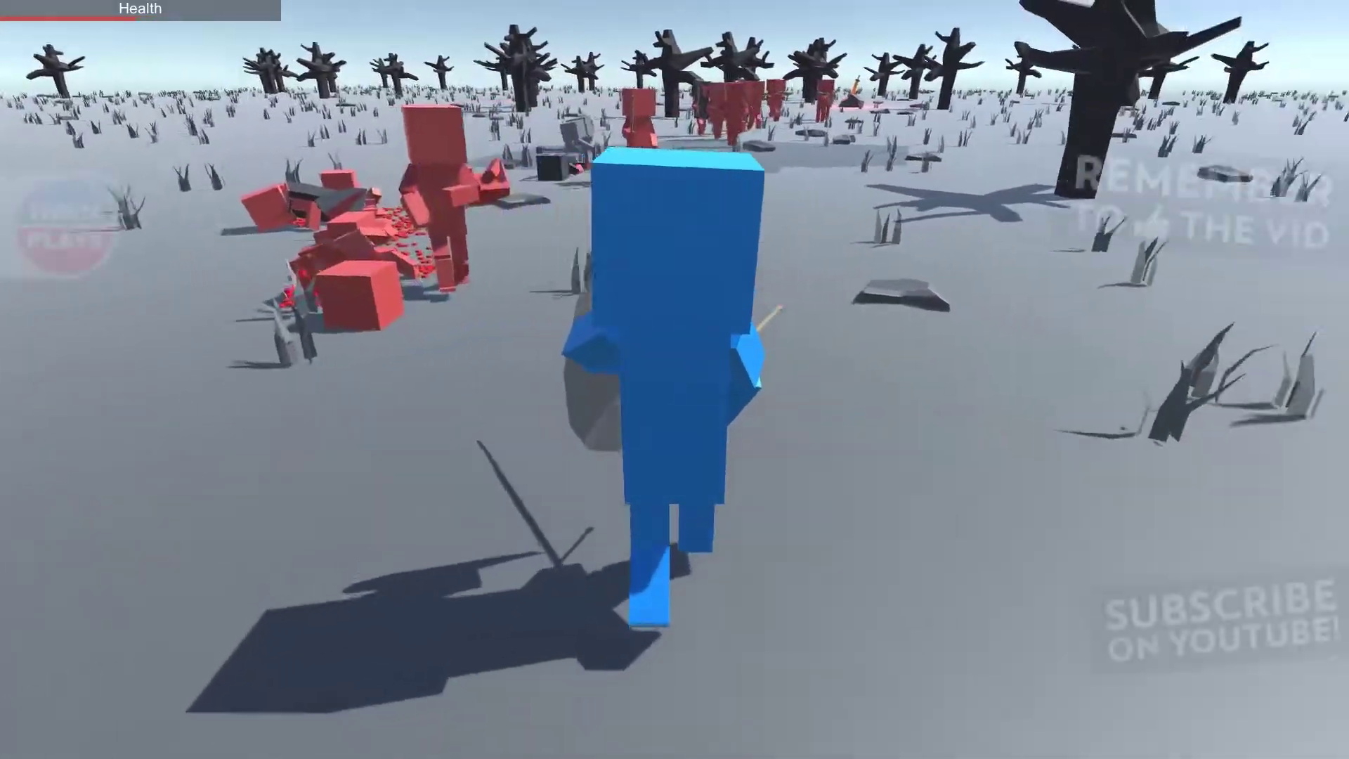
key("w")
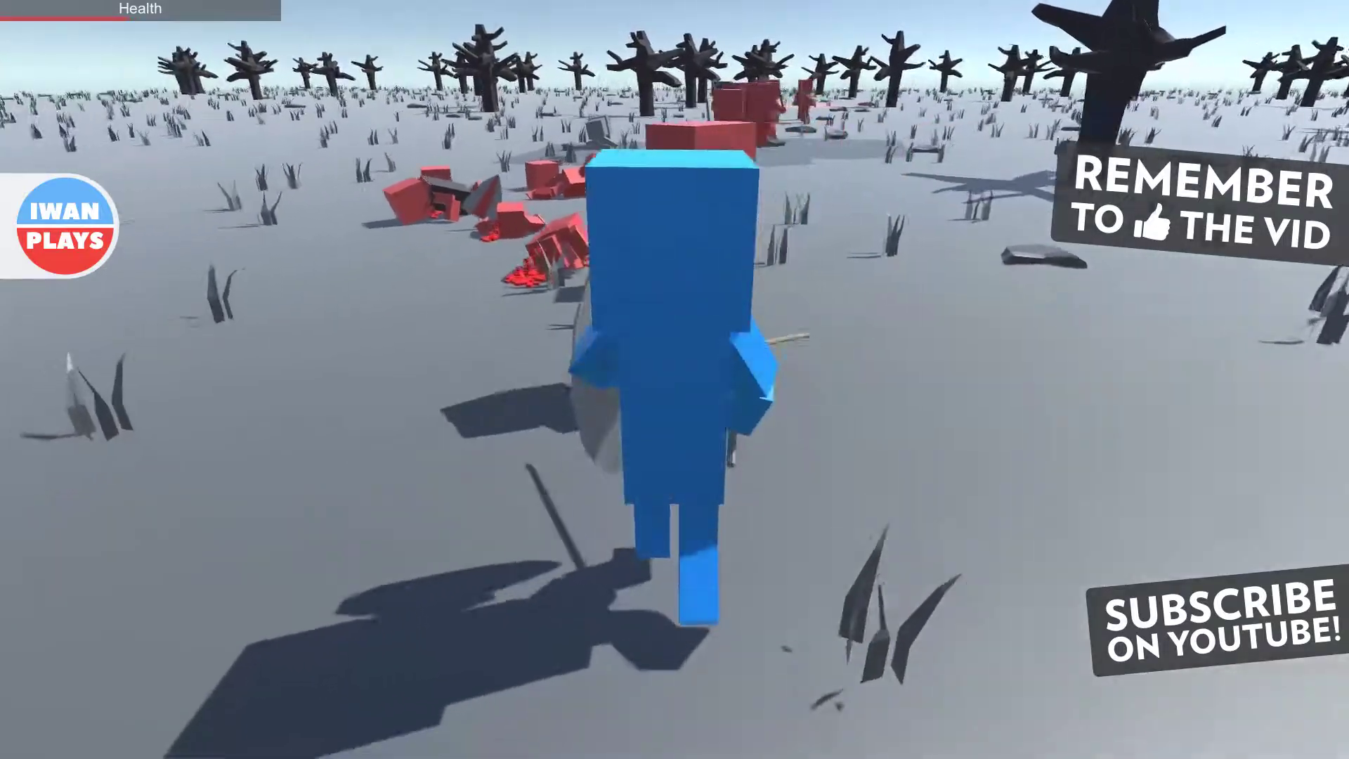
key("w")
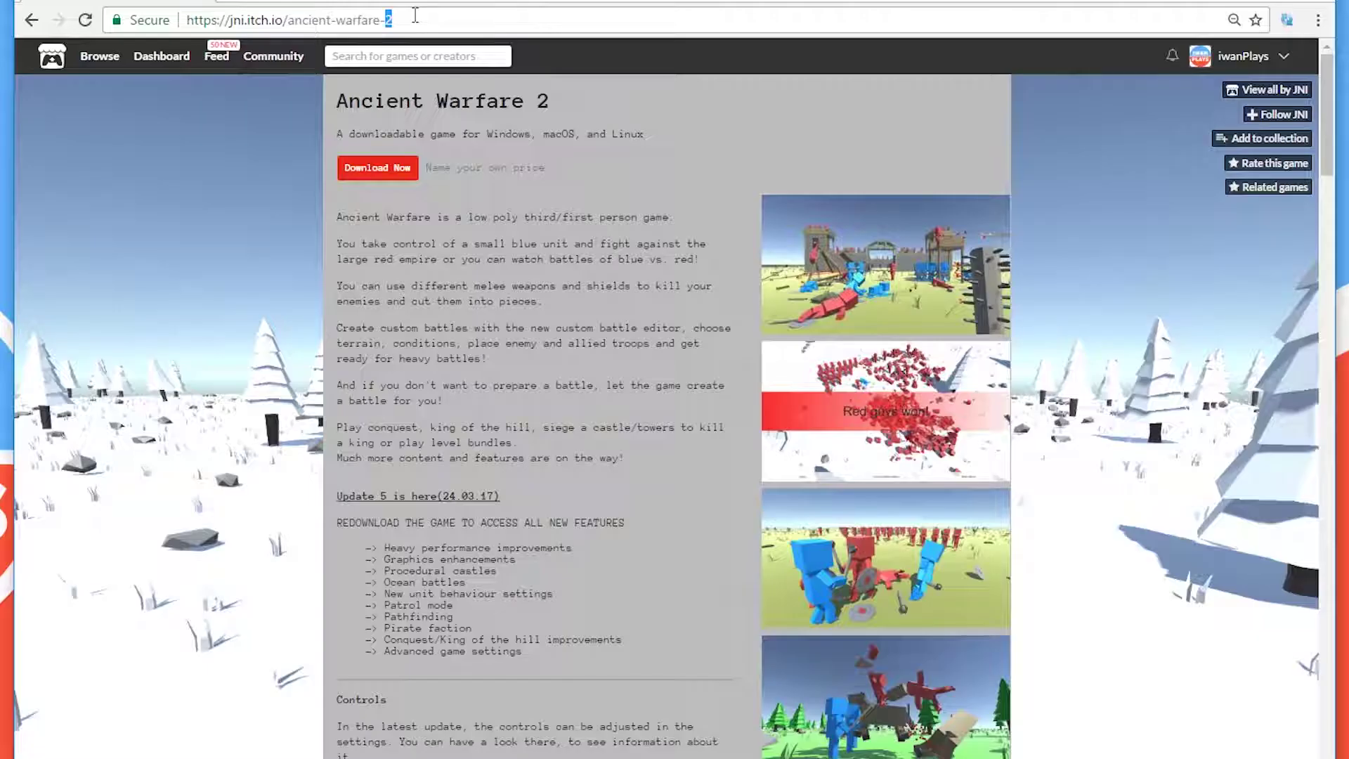
Step: Highlight the jni.itch.io/ancient-warfare-2 address, then deselect it by clicking the page
left_click(416, 17)
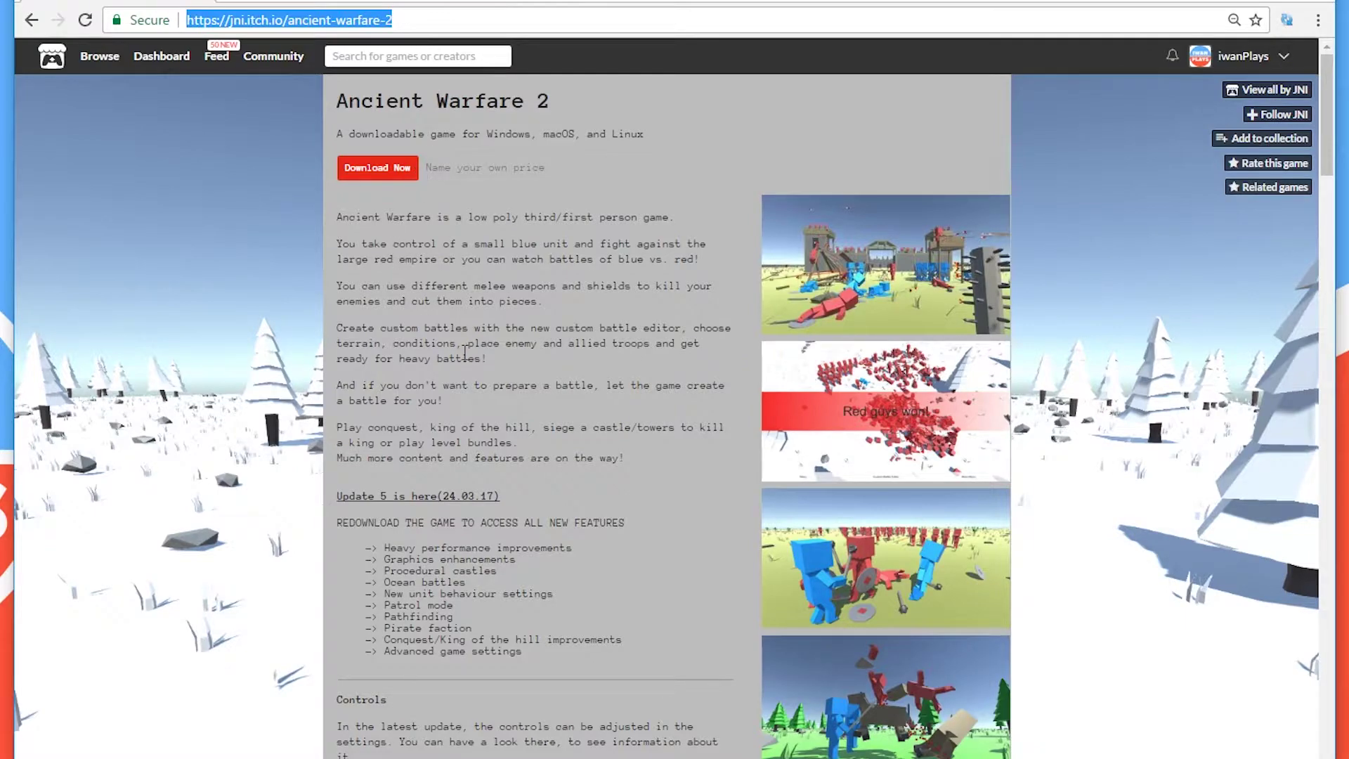
left_click(450, 276)
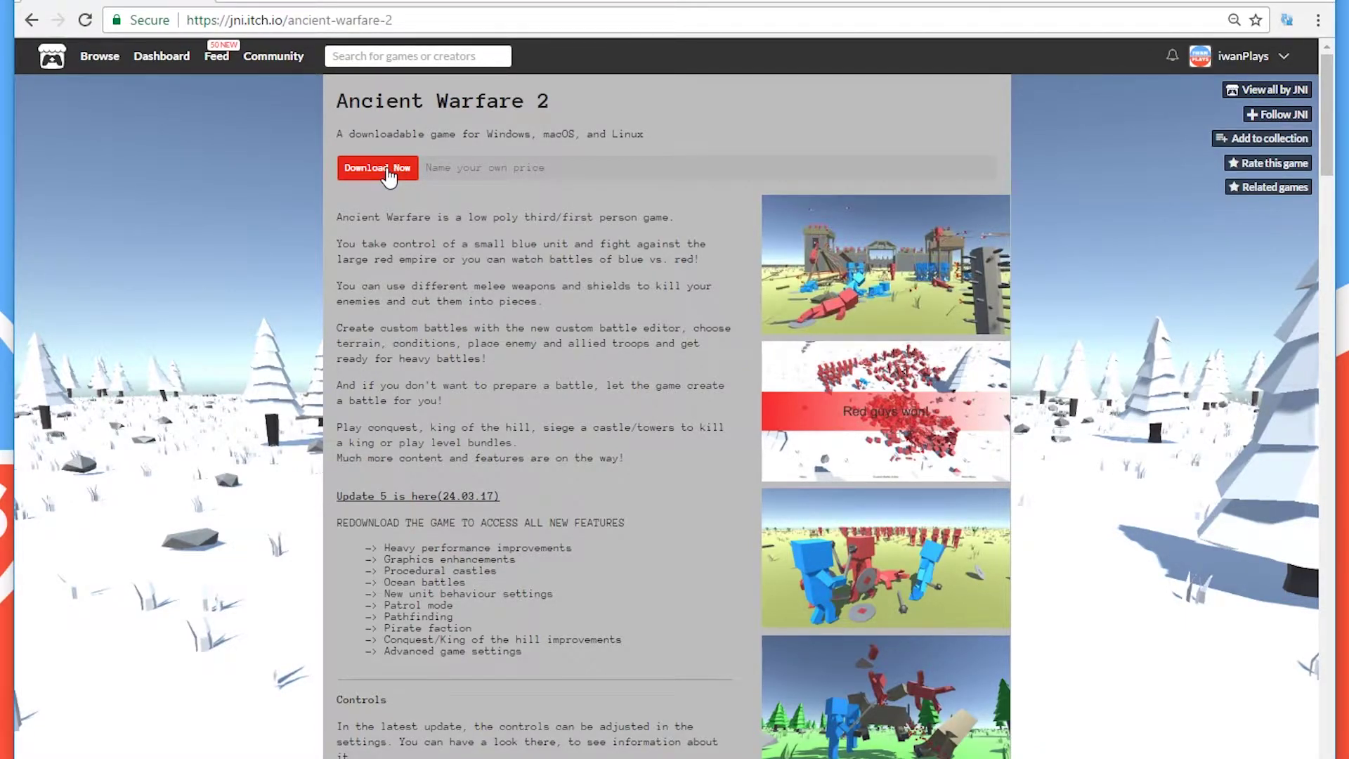
Step: Open Download Now, select the suggested price, and skip paying to reach the downloads
left_click(387, 169)
left_click_drag(557, 255, 506, 257)
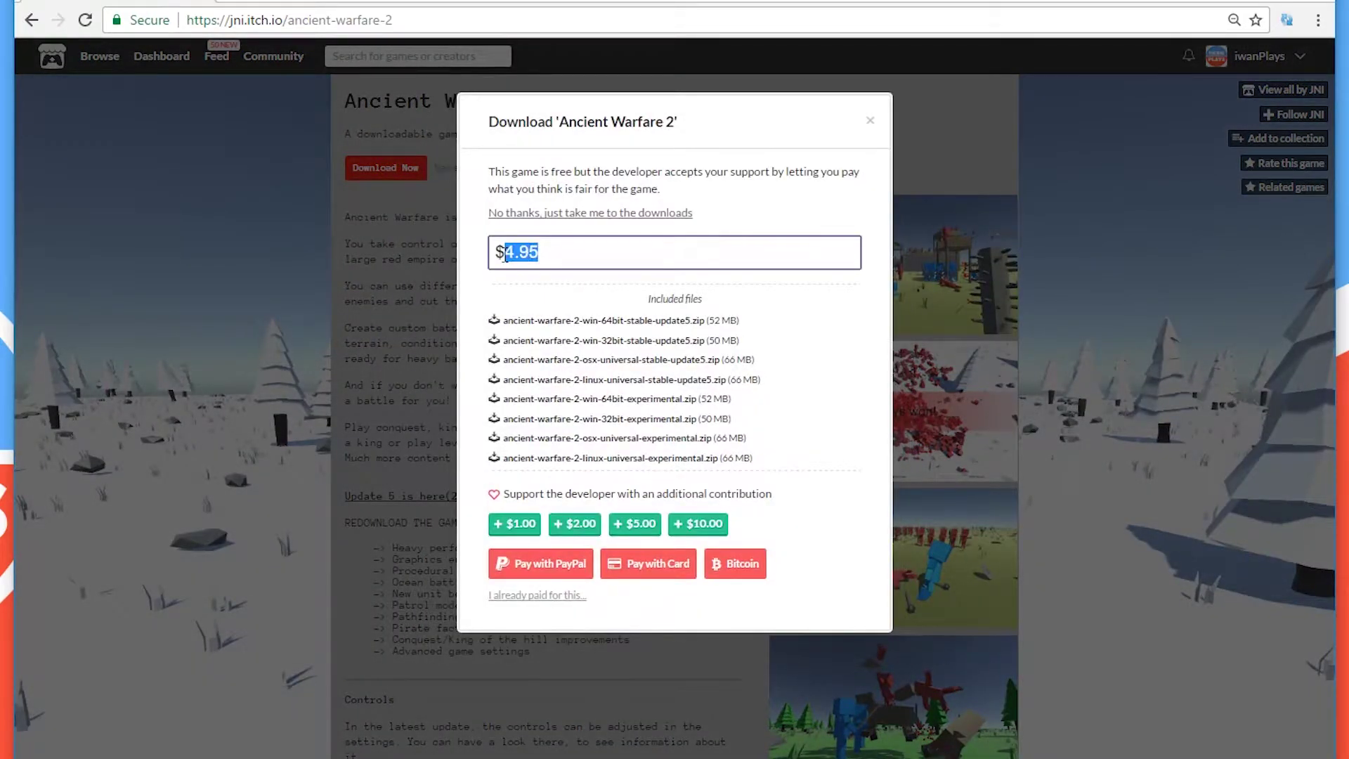
left_click(535, 260)
left_click_drag(583, 252, 395, 274)
type("$0.00")
left_click(633, 214)
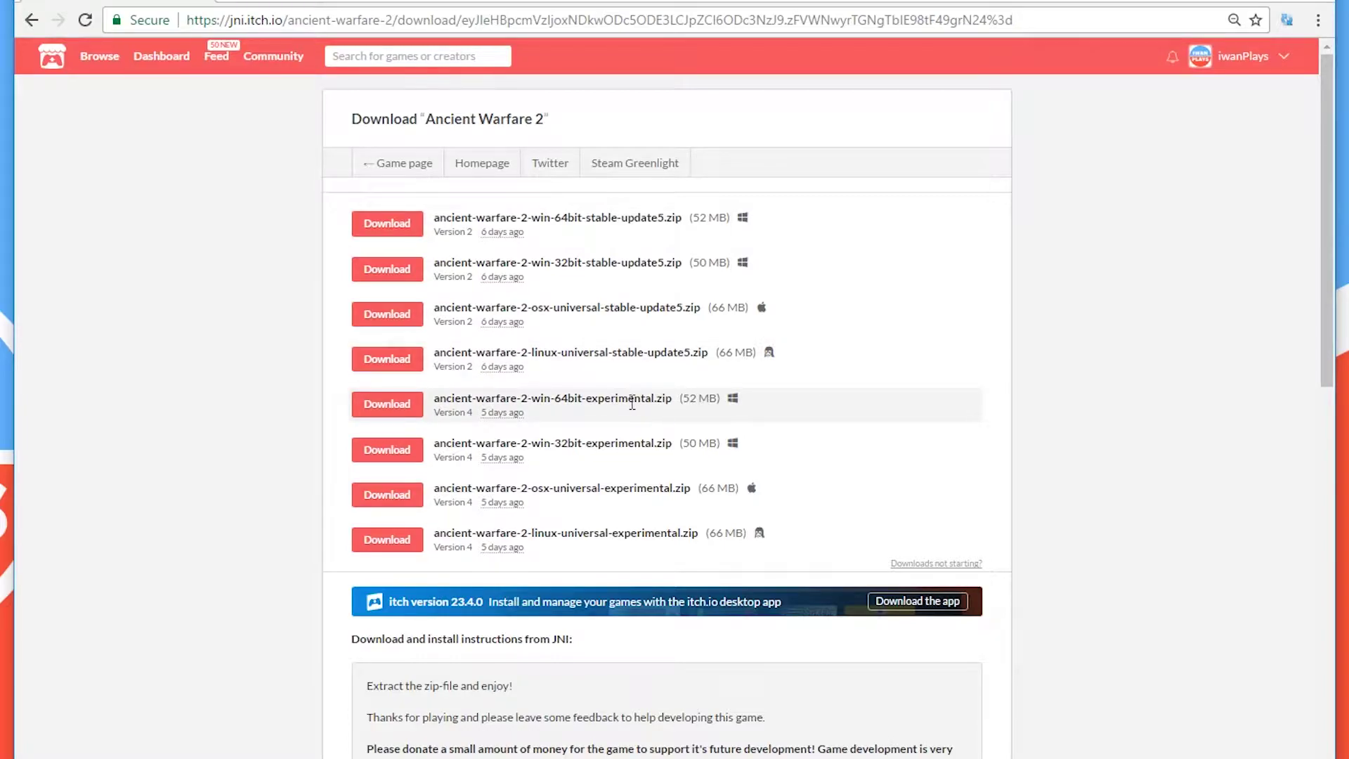
Step: Highlight the 64bit, 32bit, osx and linux stable zip filenames in turn
double_click(562, 219)
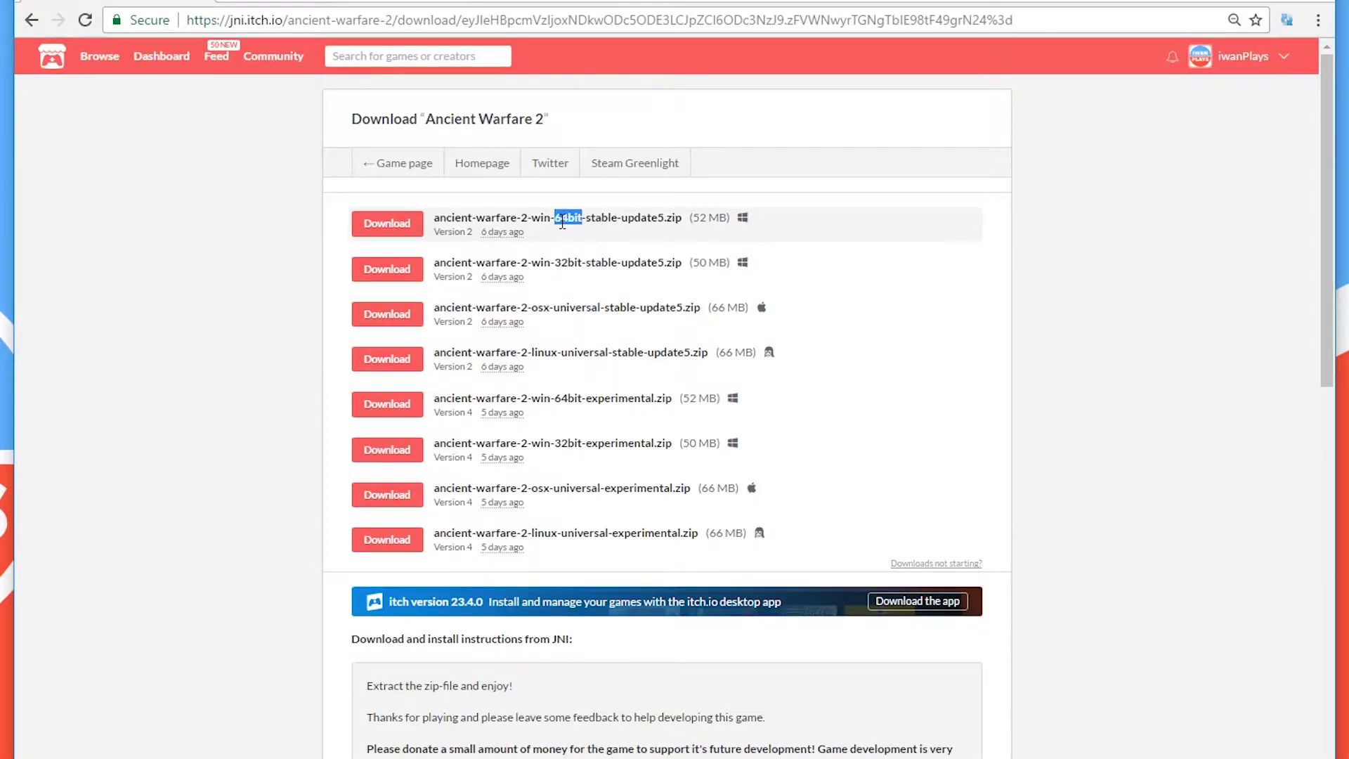
double_click(567, 263)
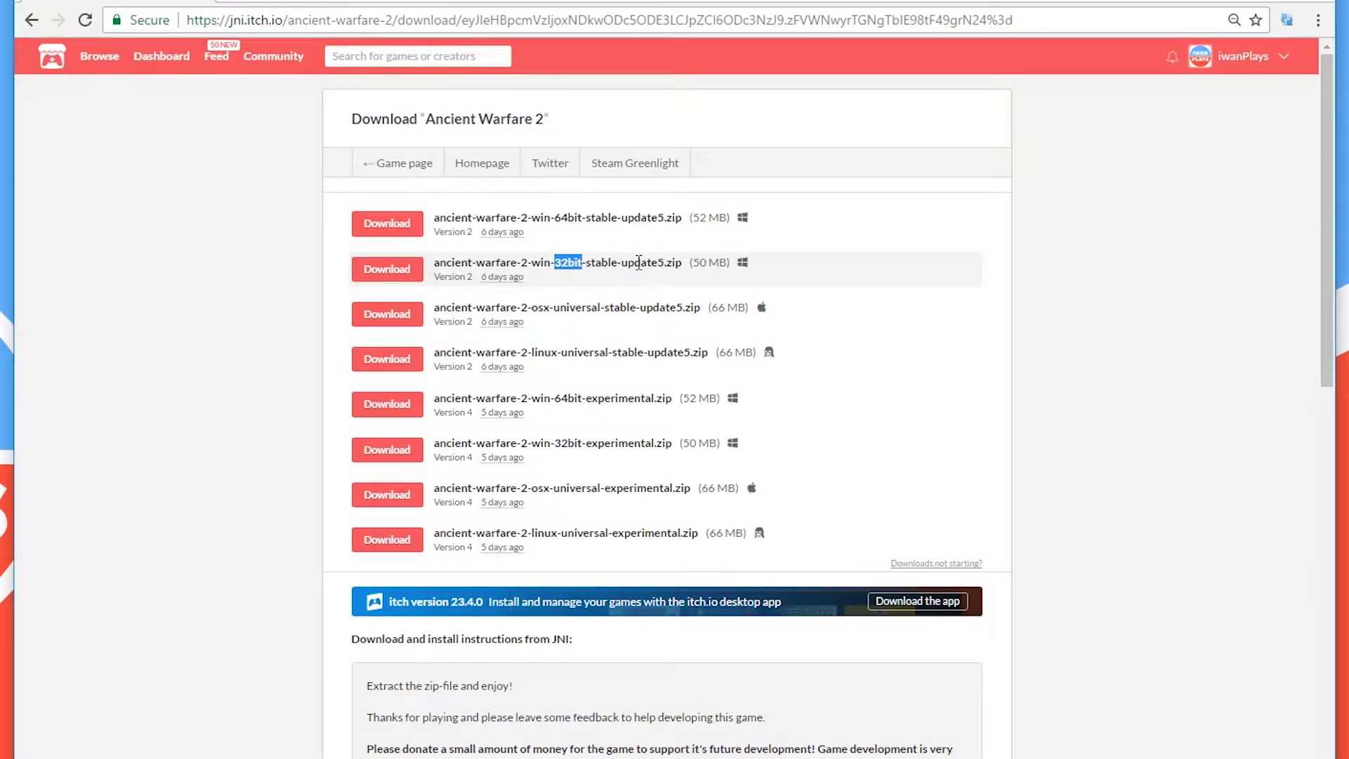
triple_click(637, 263)
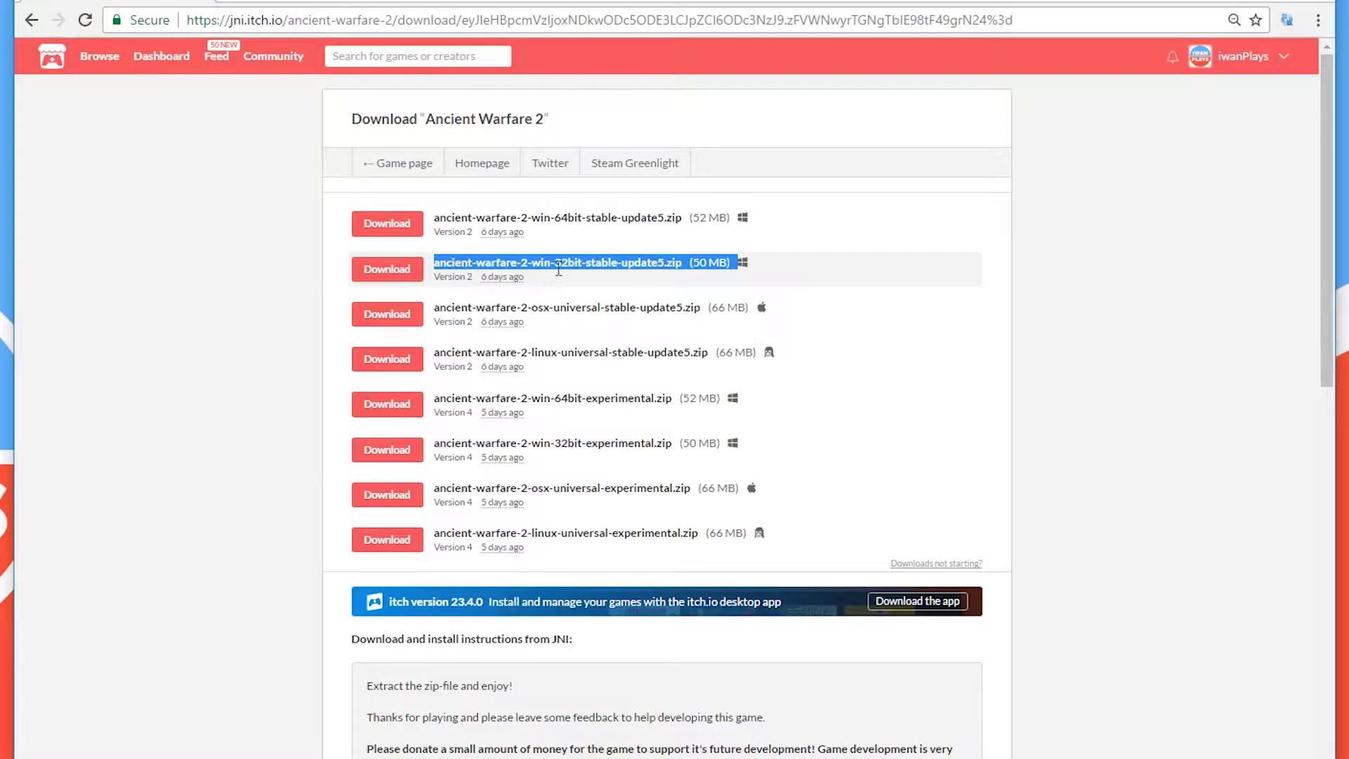
triple_click(571, 307)
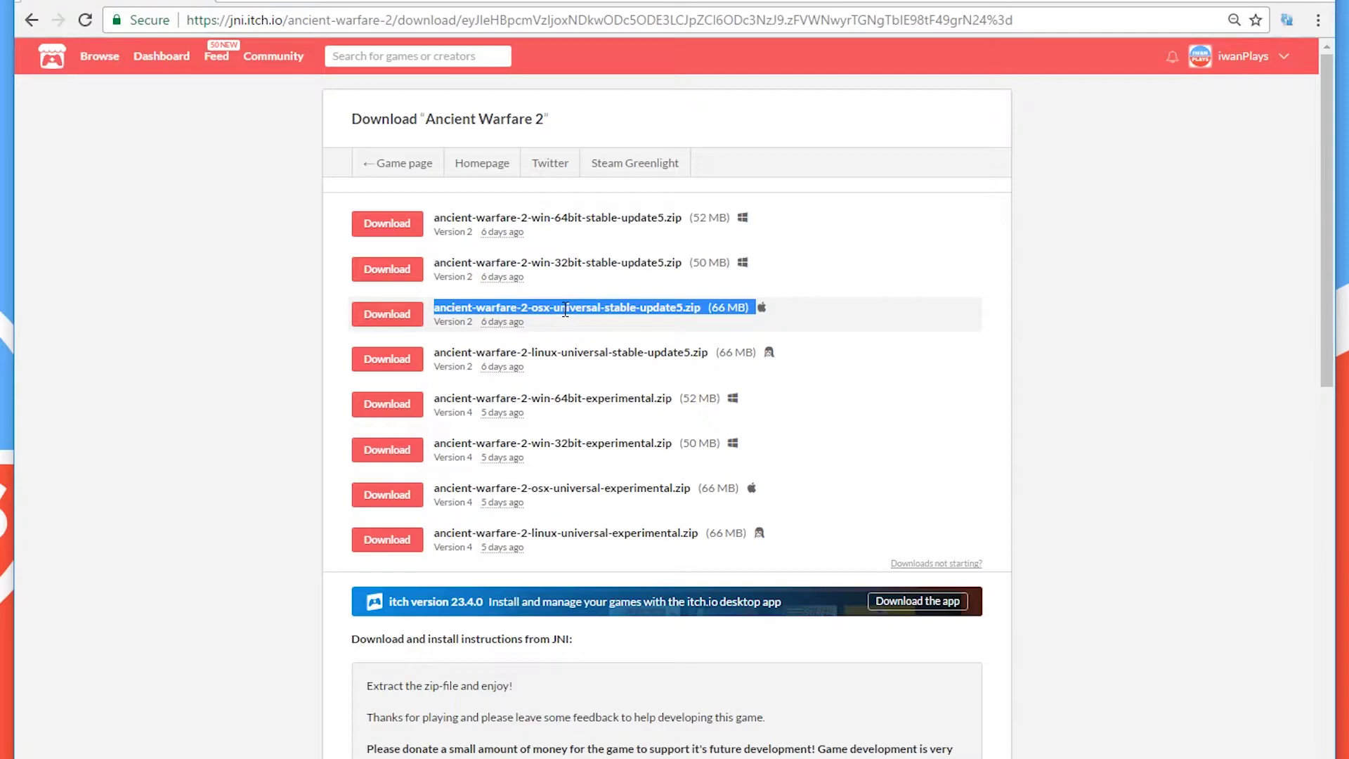
triple_click(563, 352)
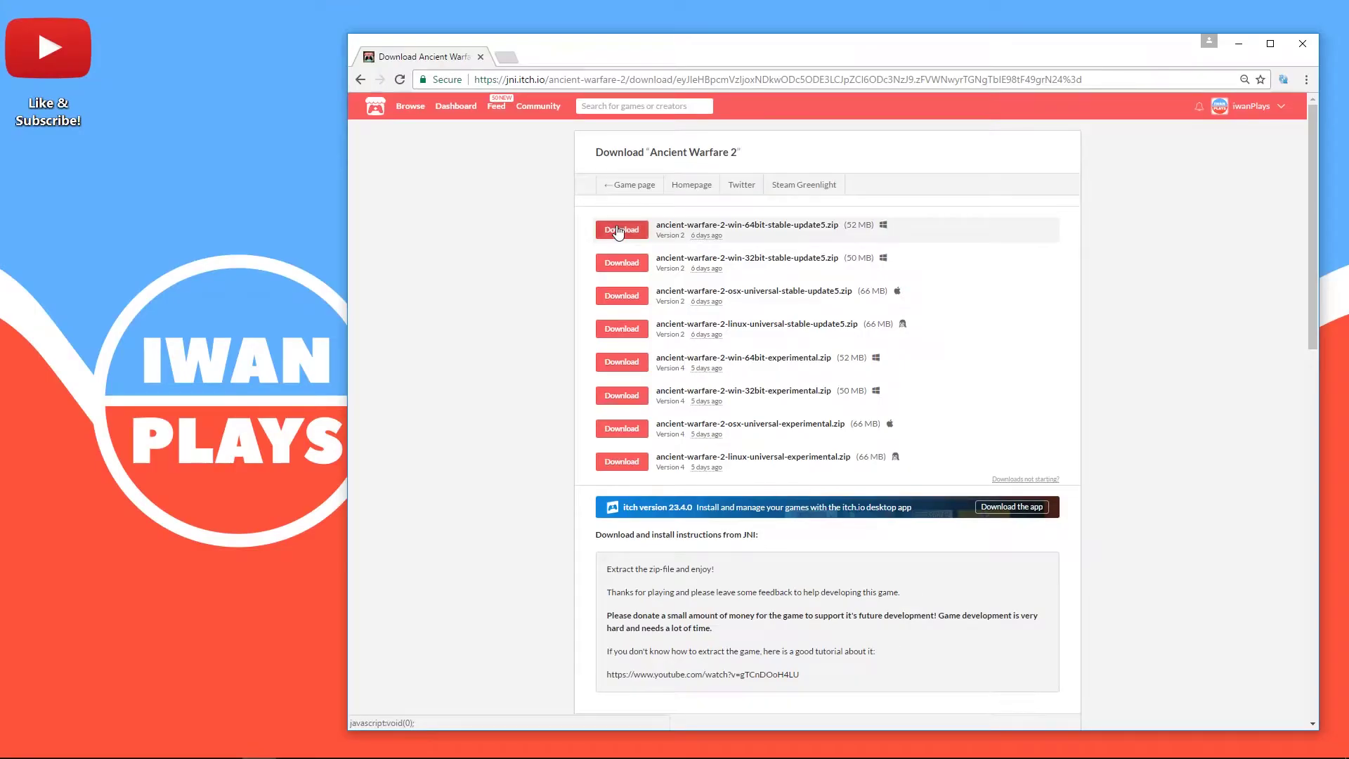
Step: Download the Windows 64-bit stable zip and show it in its folder
left_click(620, 231)
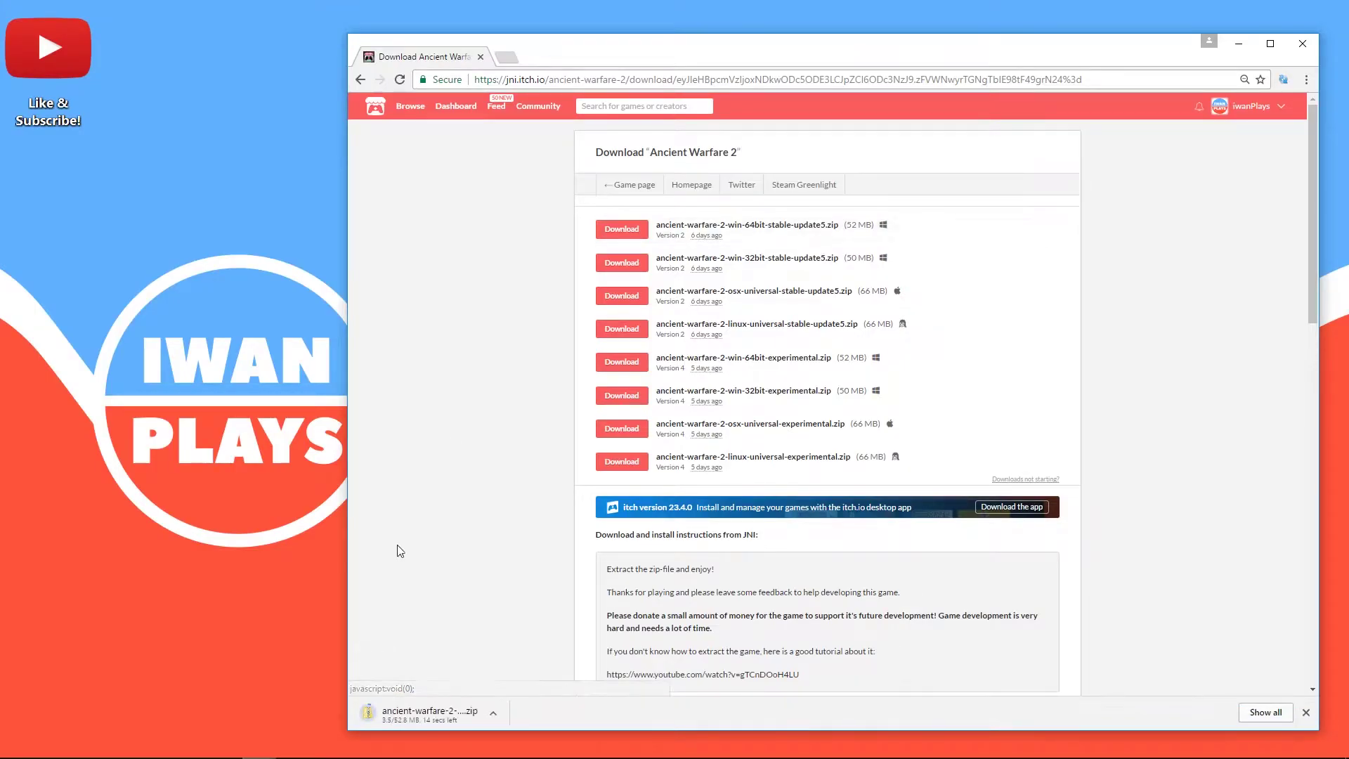
left_click(491, 713)
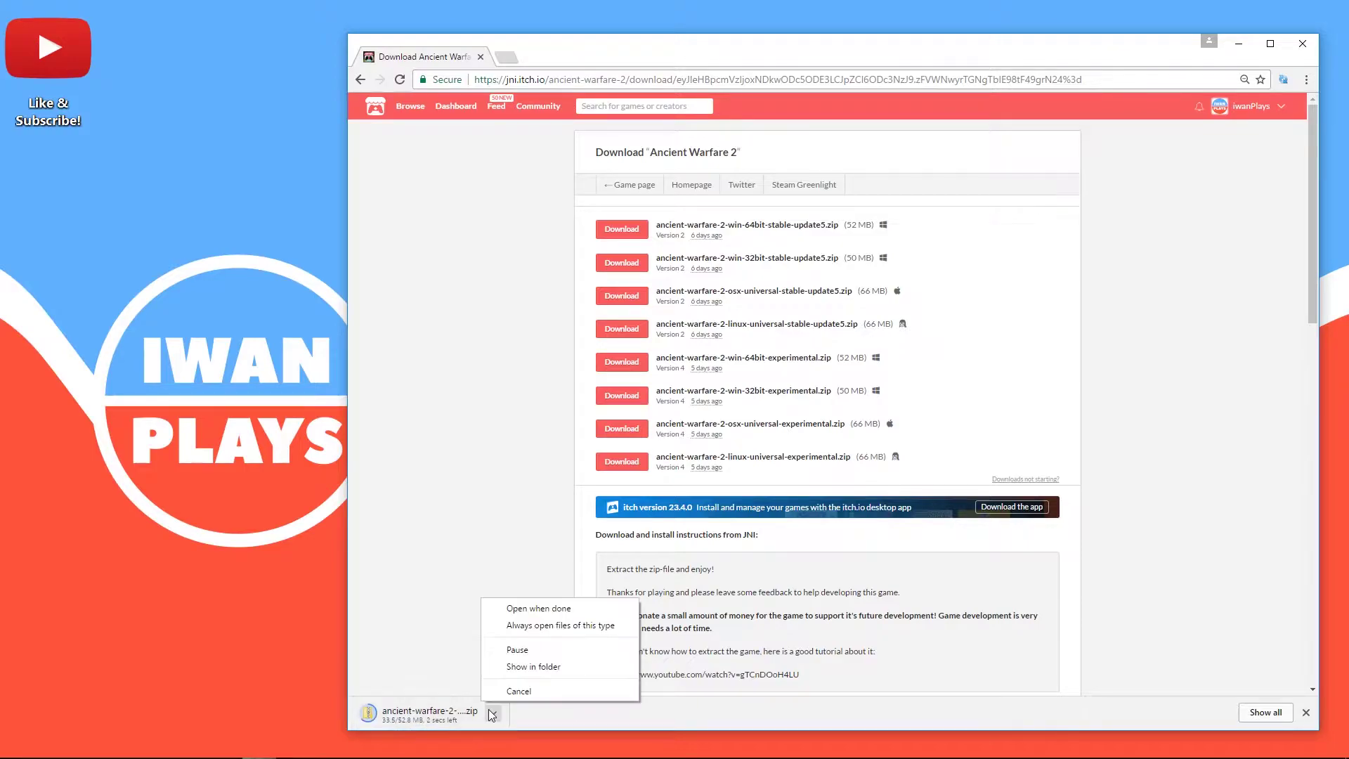
left_click(540, 668)
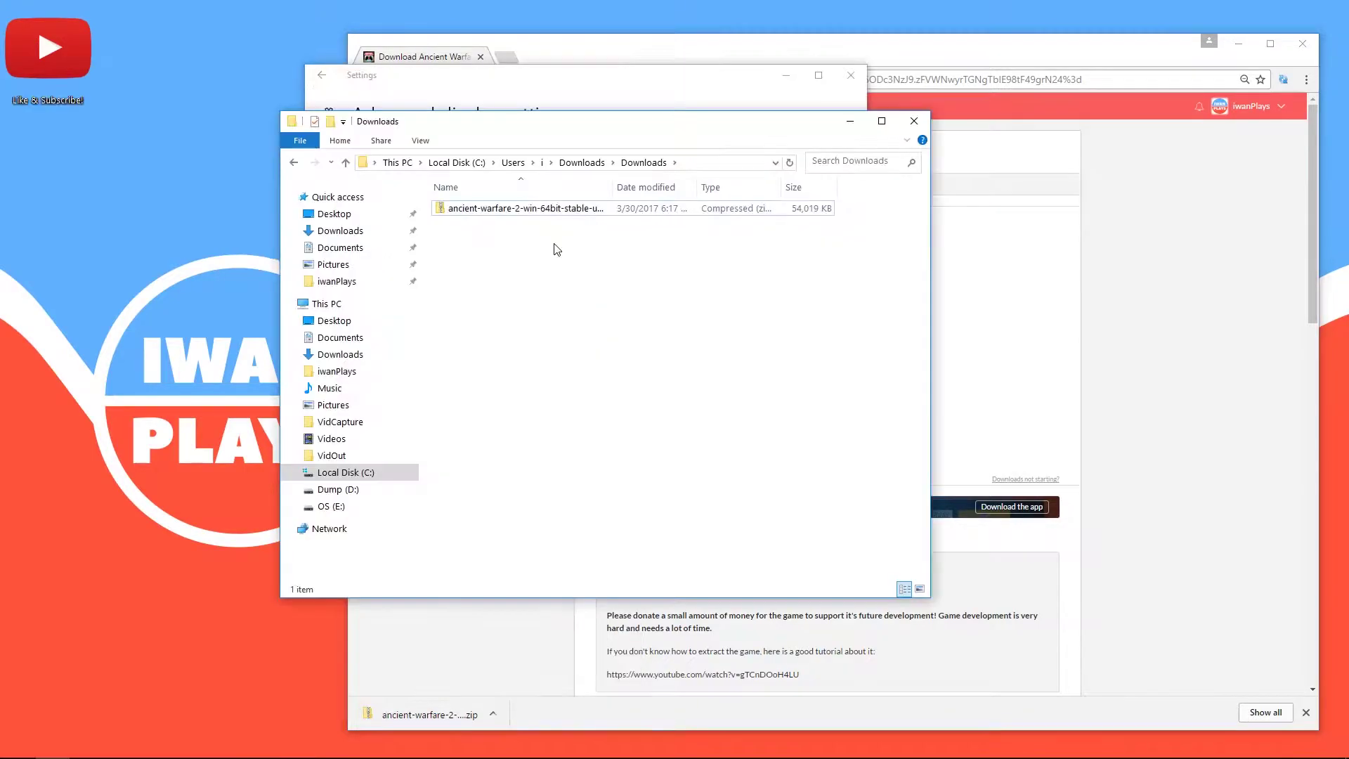
Step: Extract All of the zip's contents to the default destination
right_click(532, 210)
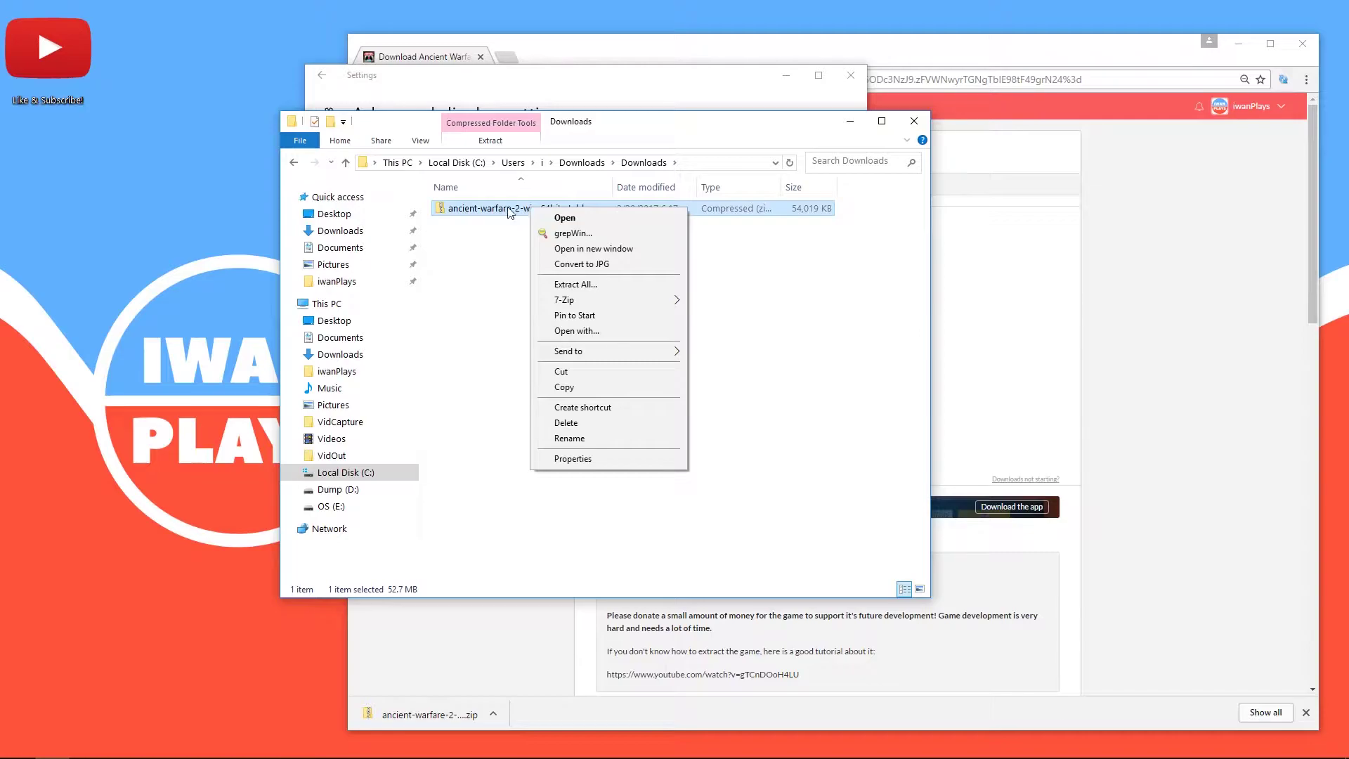
left_click(630, 286)
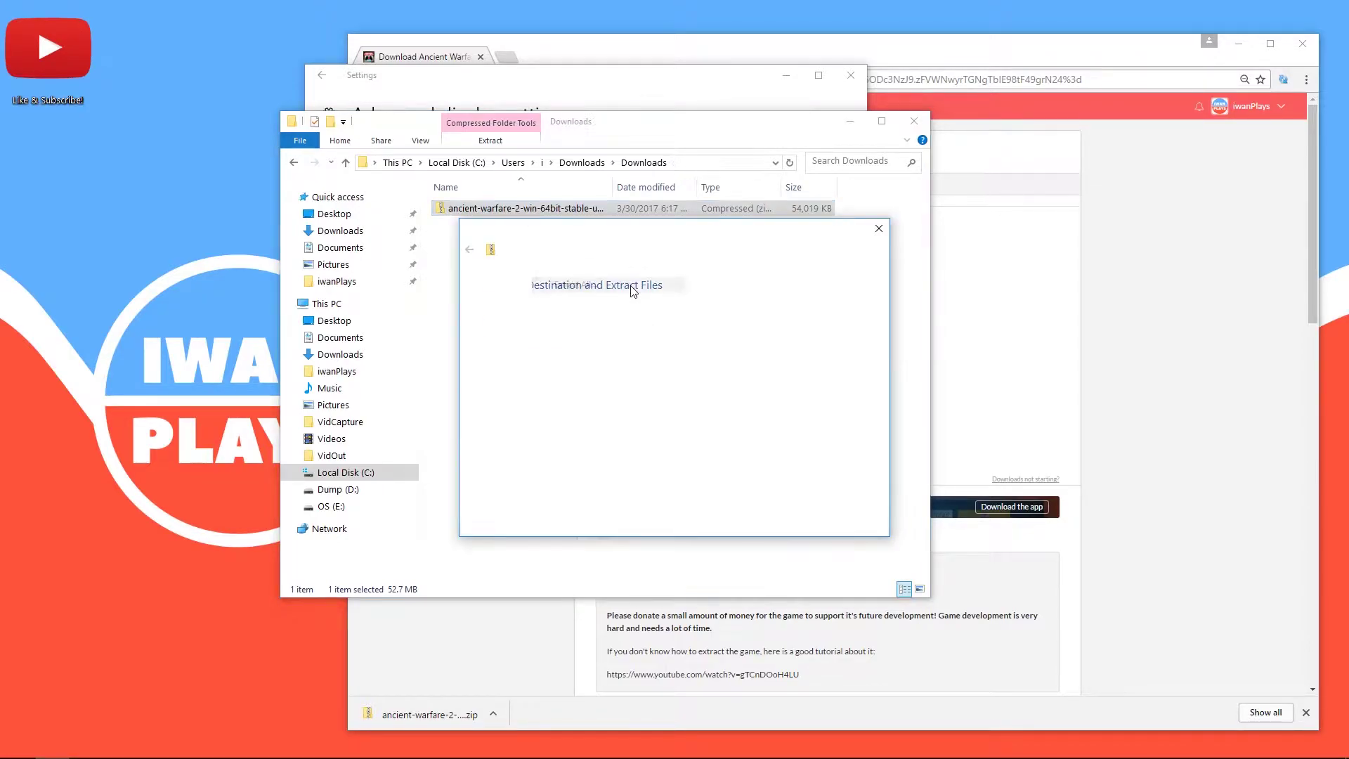
left_click(797, 517)
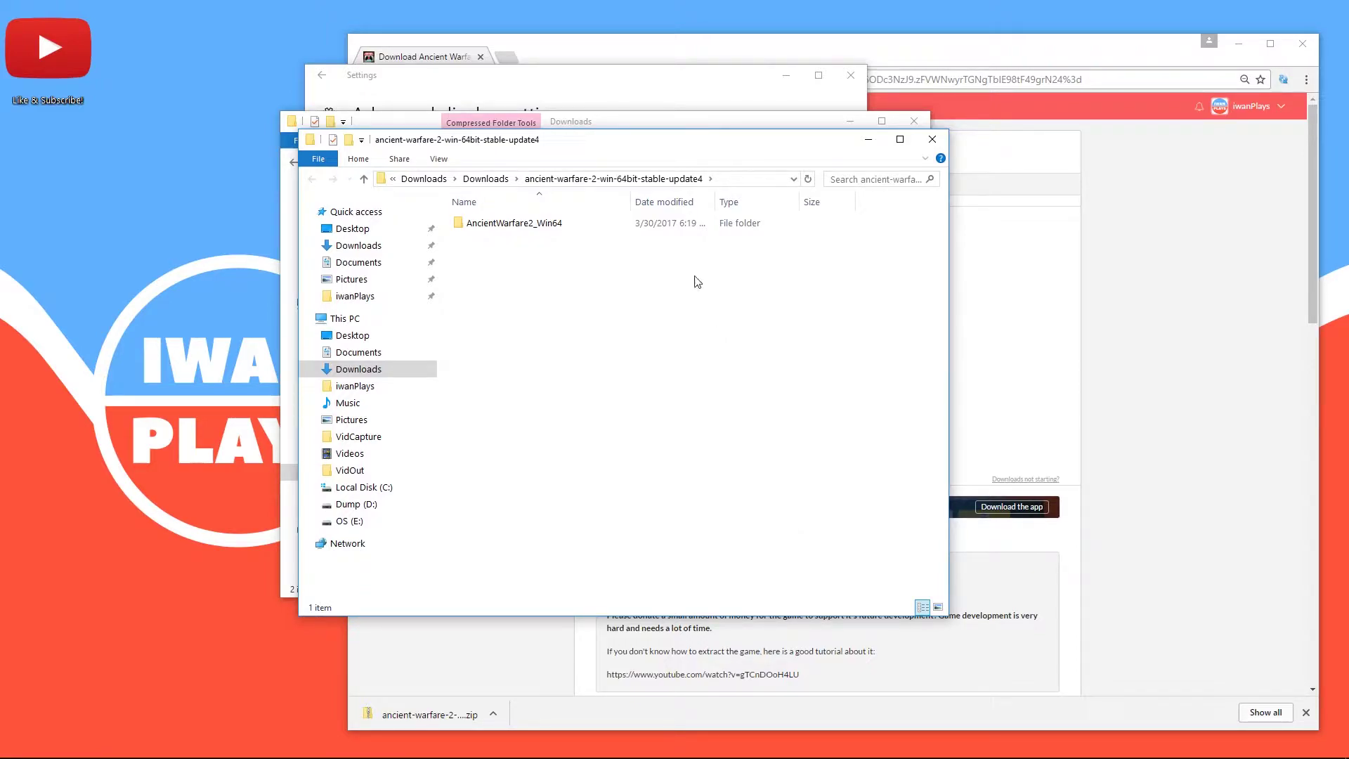
Step: Run AncientWarfare2.exe from the AncientWarfare2_Win64 folder, allowing it past the security warning
double_click(512, 225)
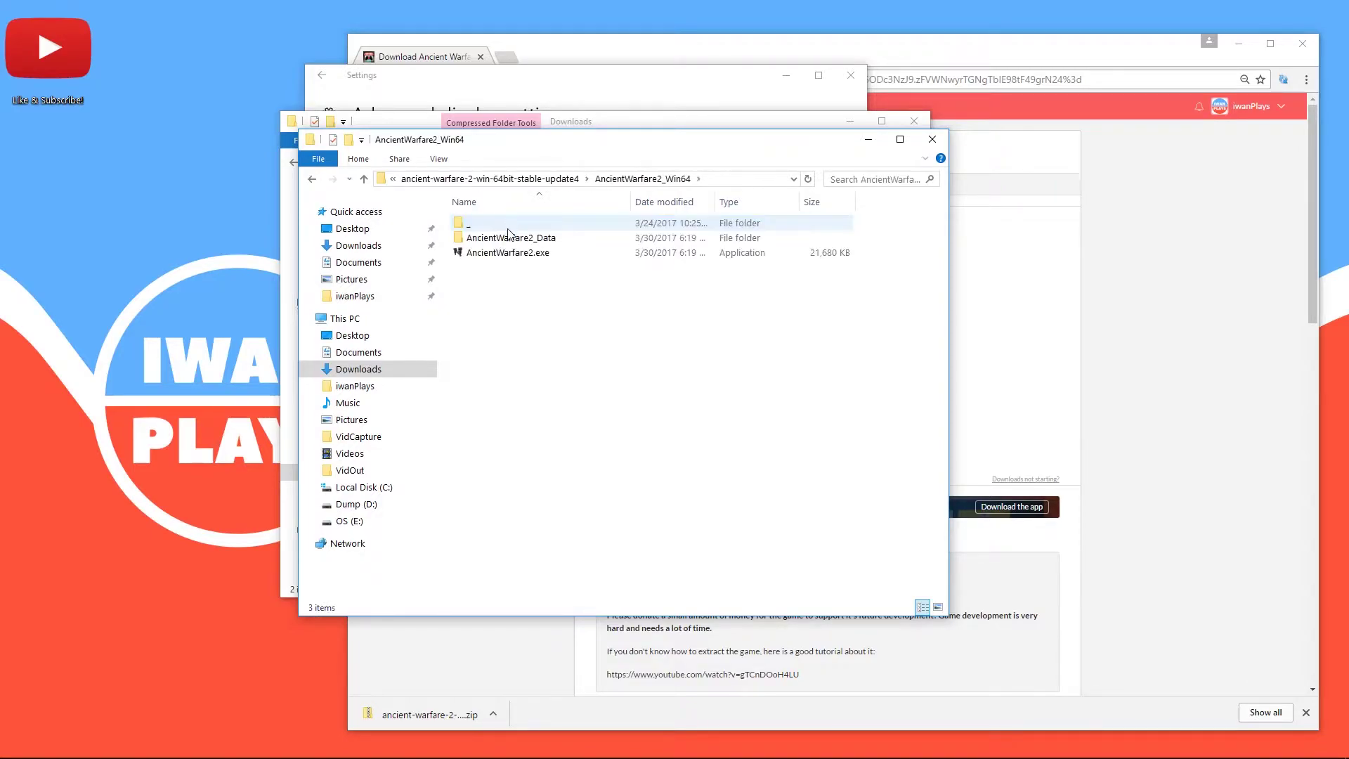
double_click(534, 257)
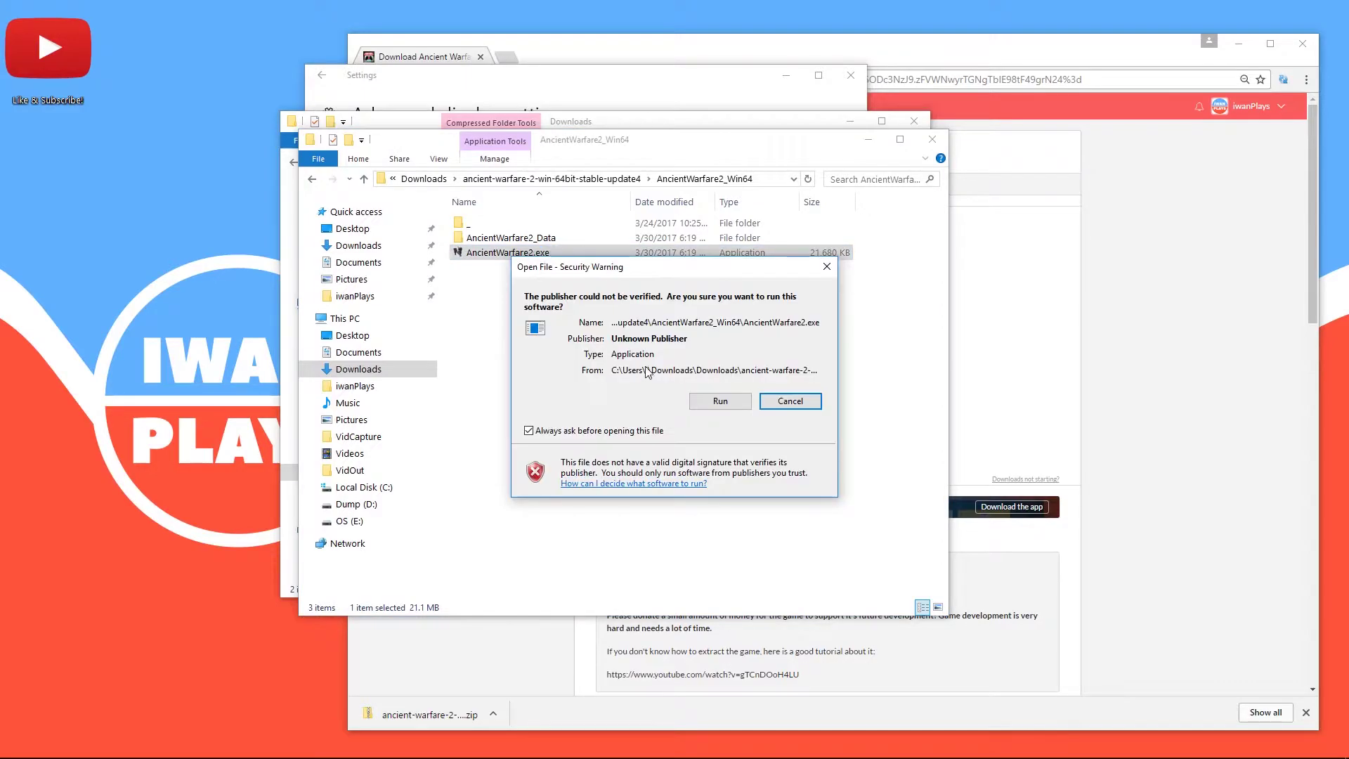
left_click(720, 406)
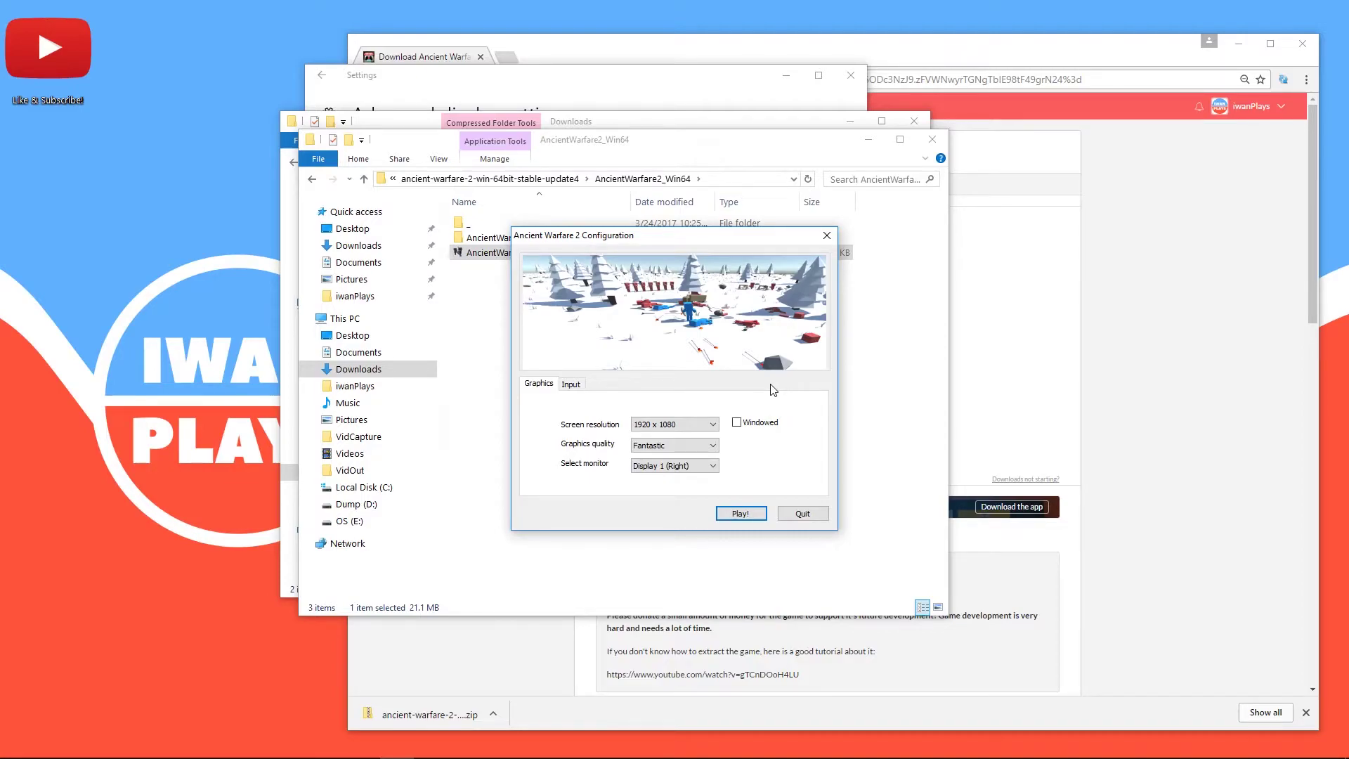
Step: Launch Ancient Warfare 2 with Play! from the configuration window
left_click(735, 517)
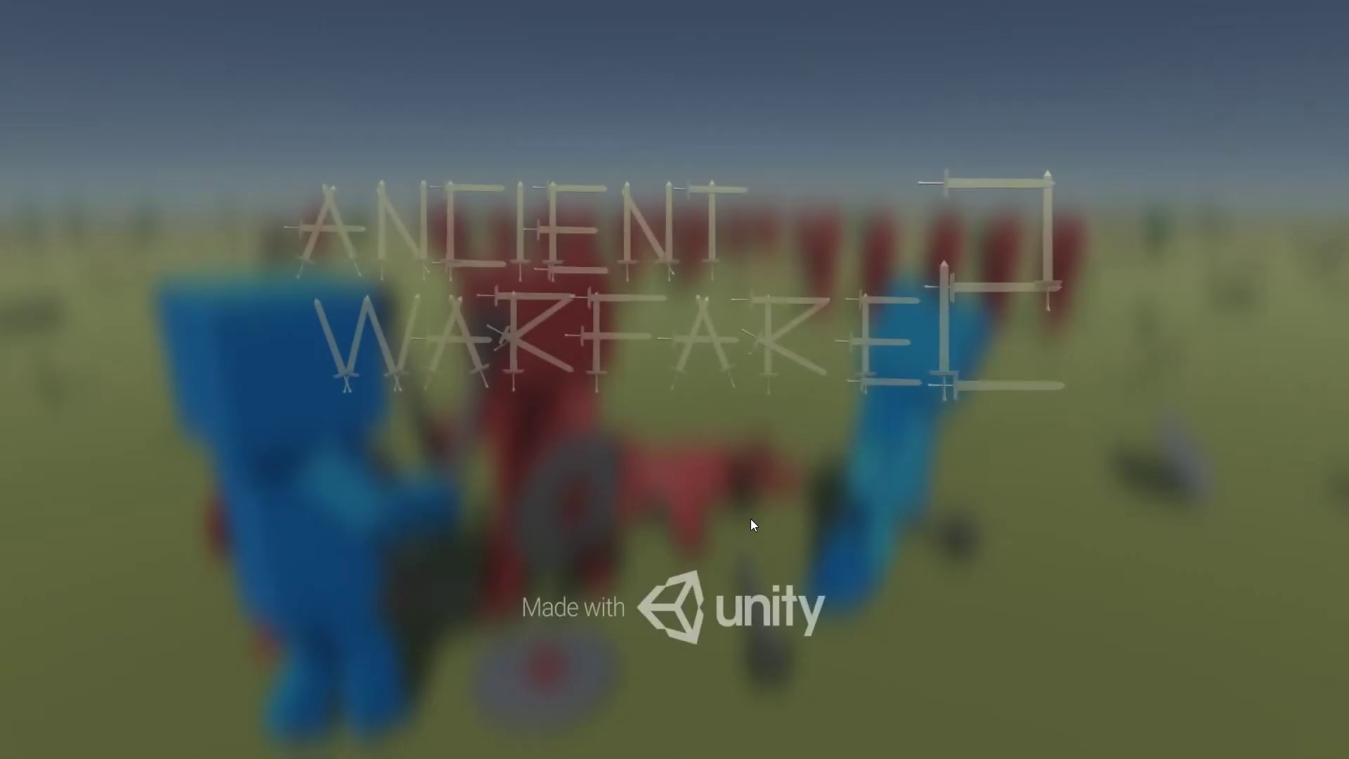